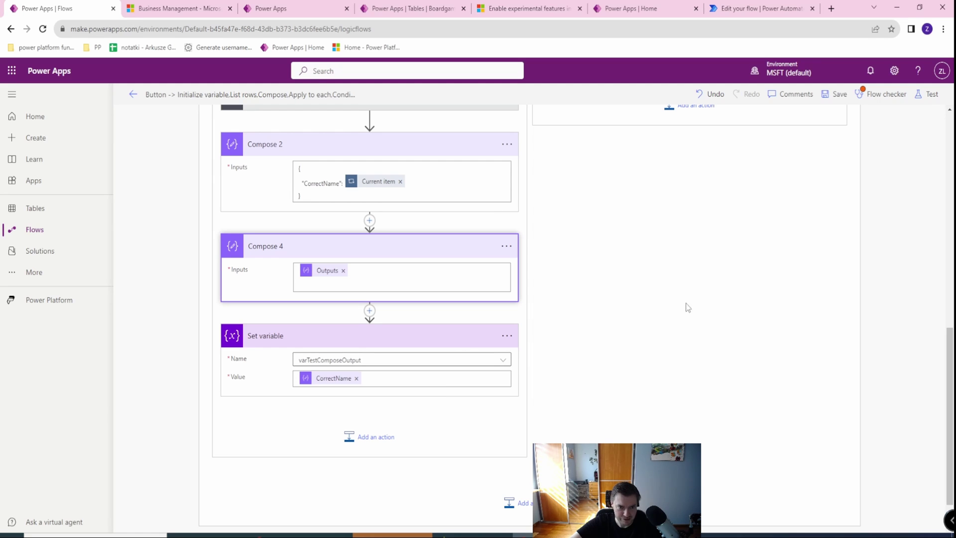
Expand the Compose 2 step so its JSON inputs are visible.
scroll(693, 329, up, 15)
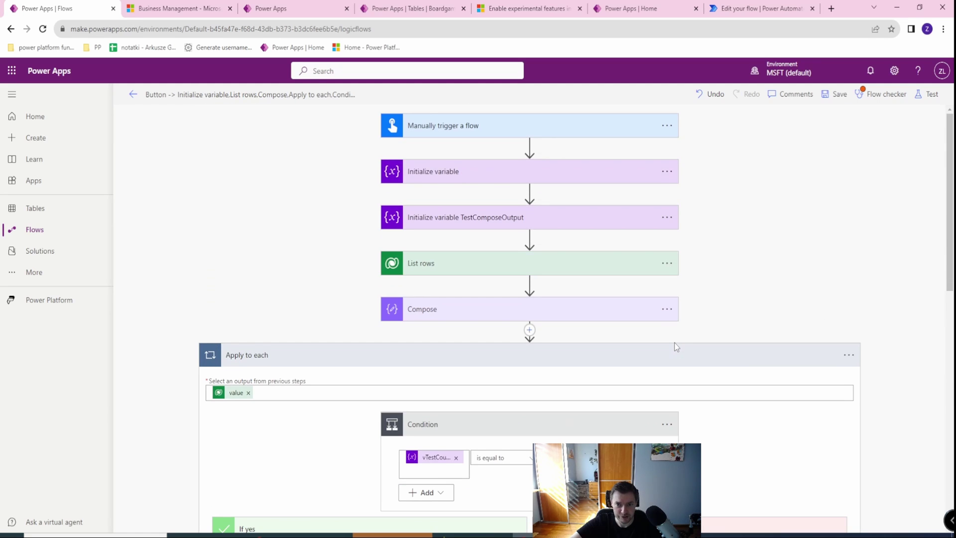
scroll(675, 344, down, 8)
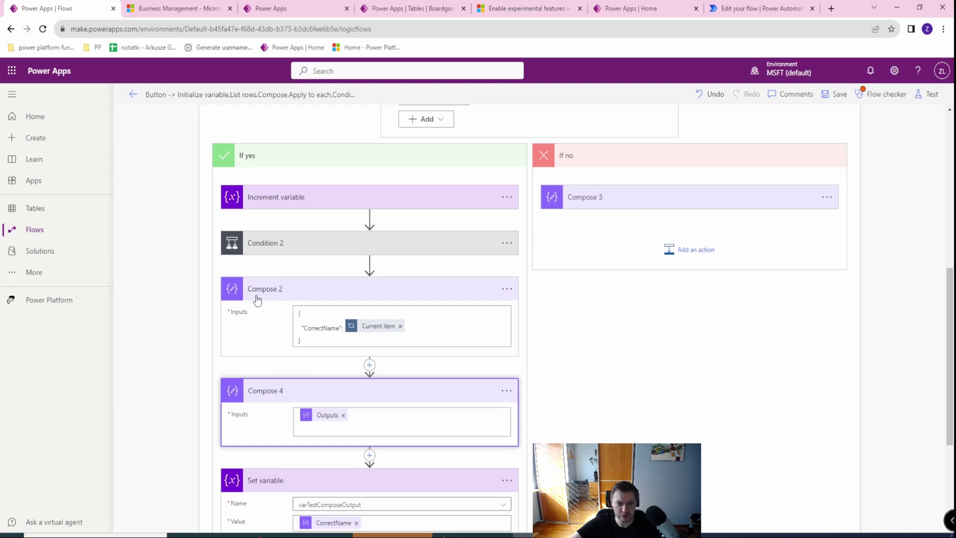
scroll(259, 296, down, 4)
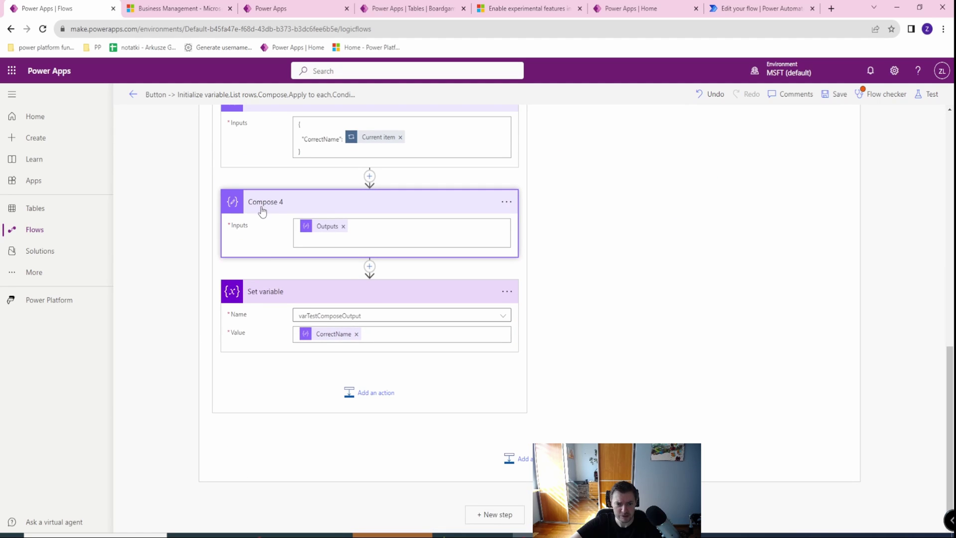
scroll(282, 199, up, 2)
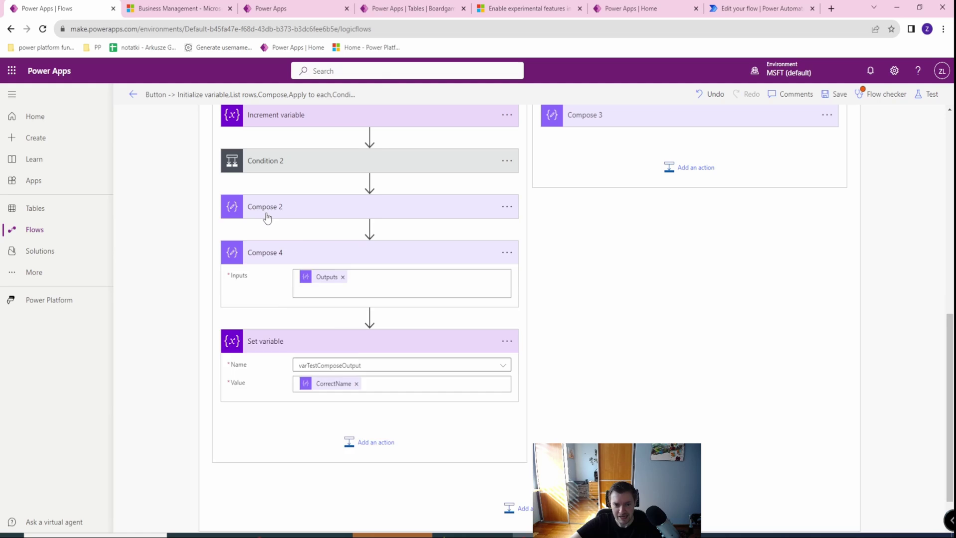
click(269, 219)
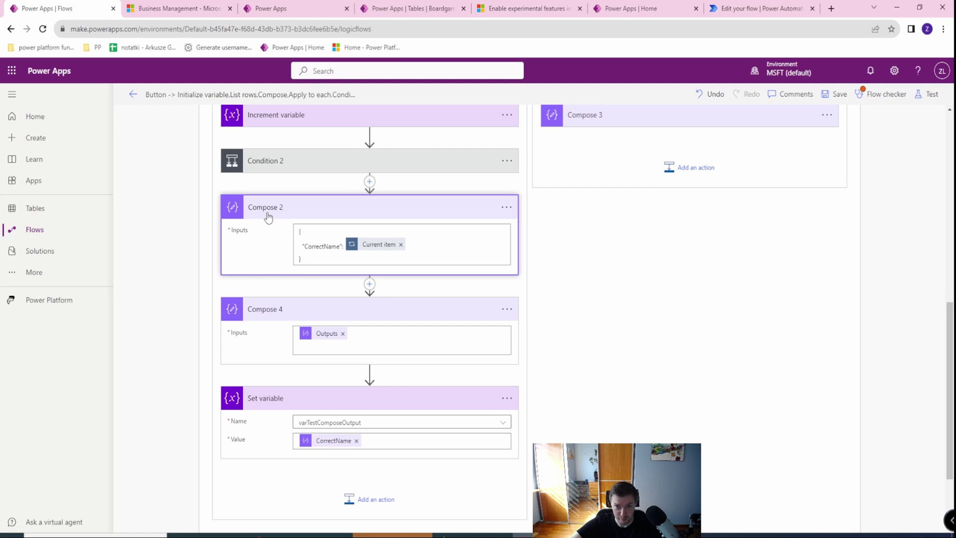
Select the "CorrectName" key text inside Compose 2's JSON inputs.
click(305, 234)
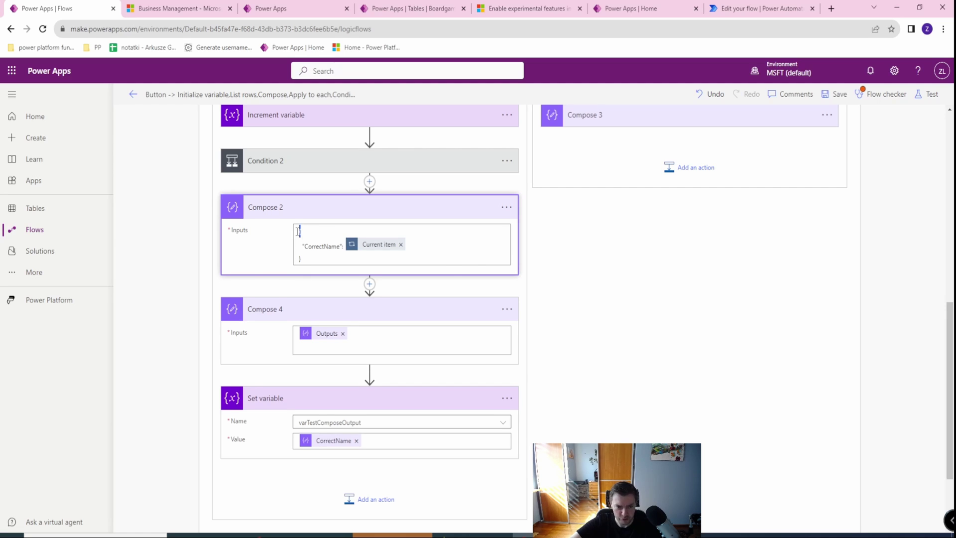
click(296, 260)
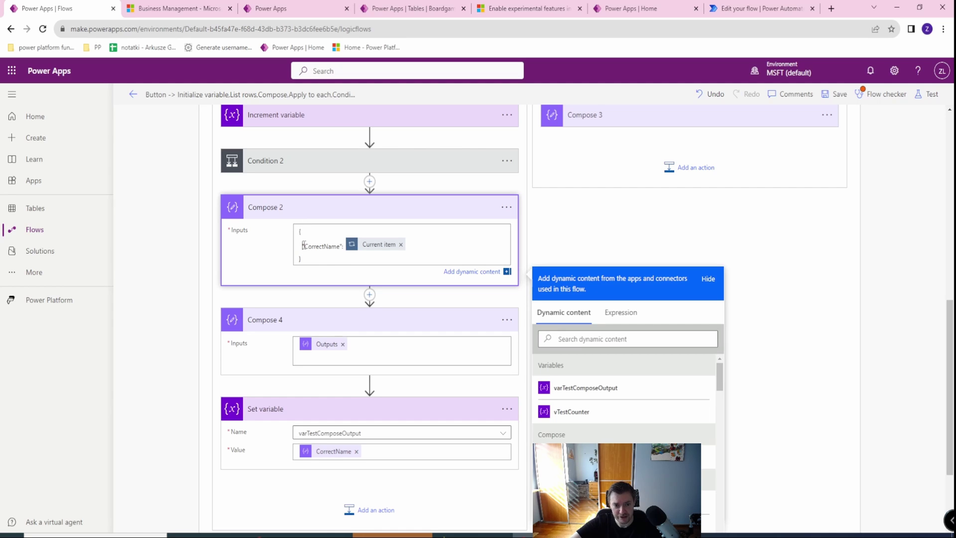
drag(305, 246, 340, 246)
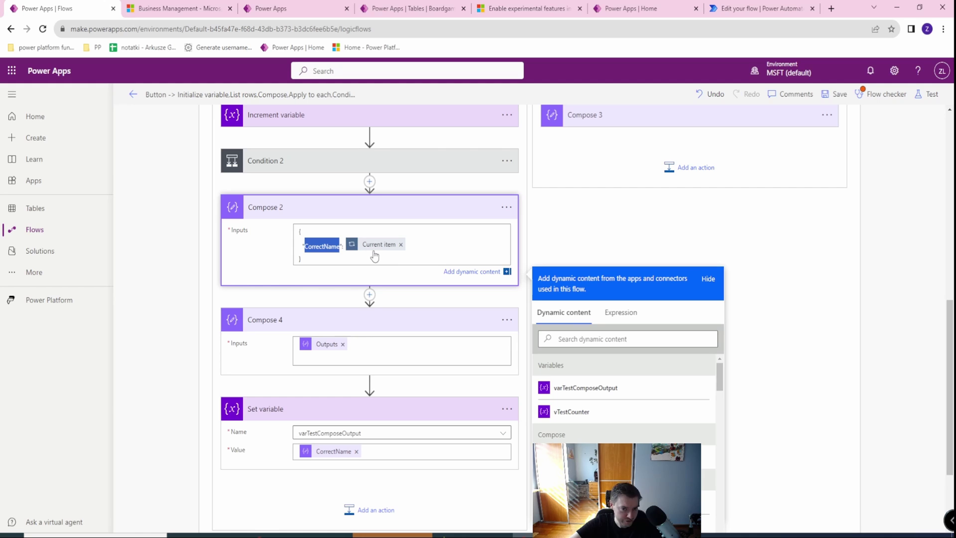
scroll(359, 259, up, 3)
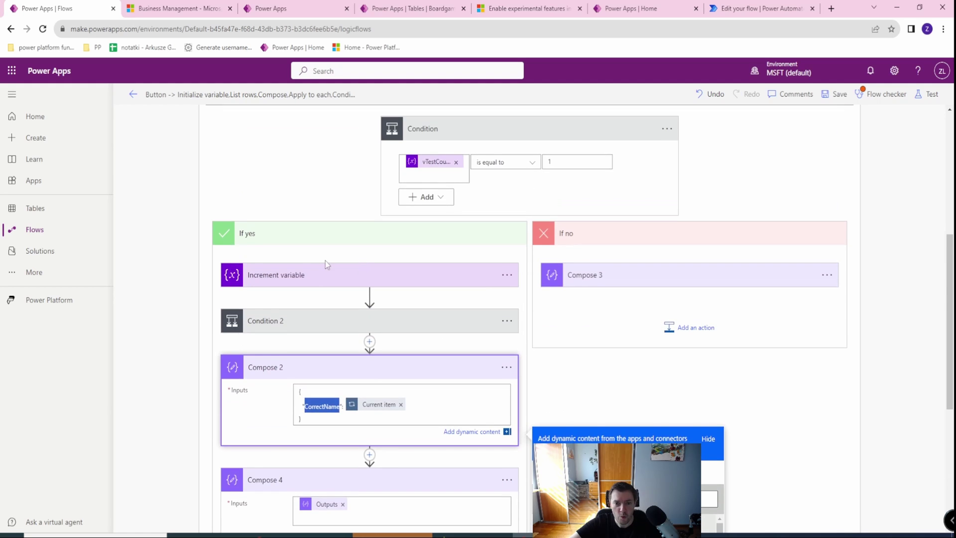
scroll(299, 278, up, 4)
scroll(304, 298, down, 4)
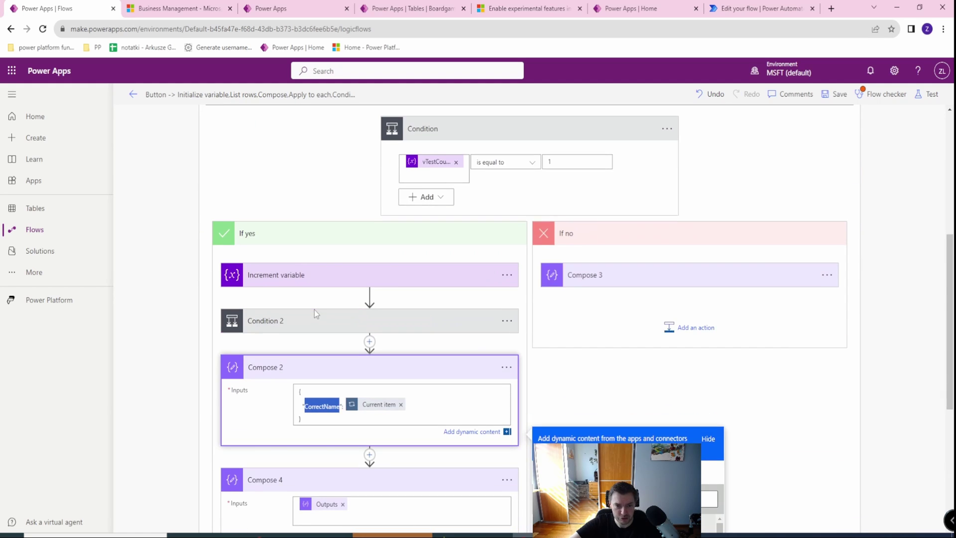
scroll(323, 299, up, 1)
scroll(368, 298, down, 3)
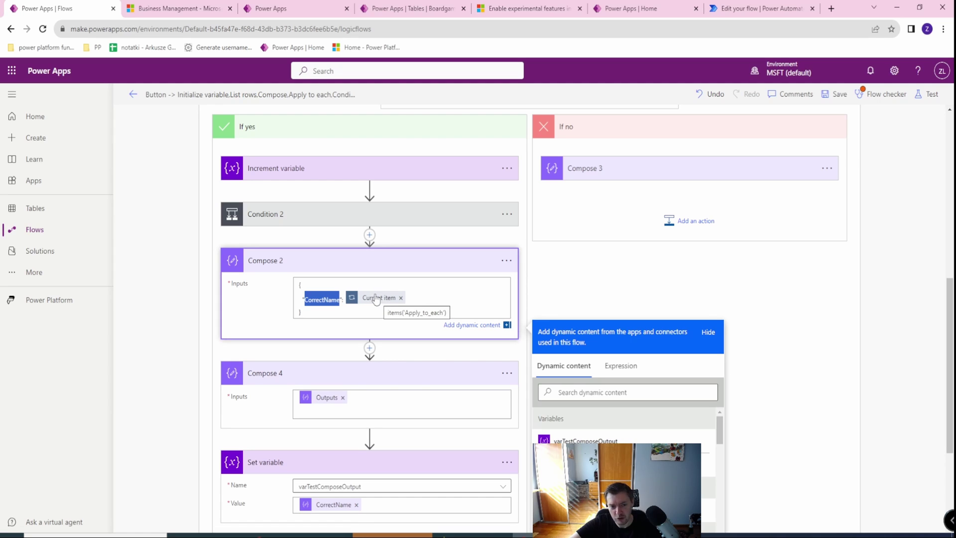
scroll(406, 301, down, 2)
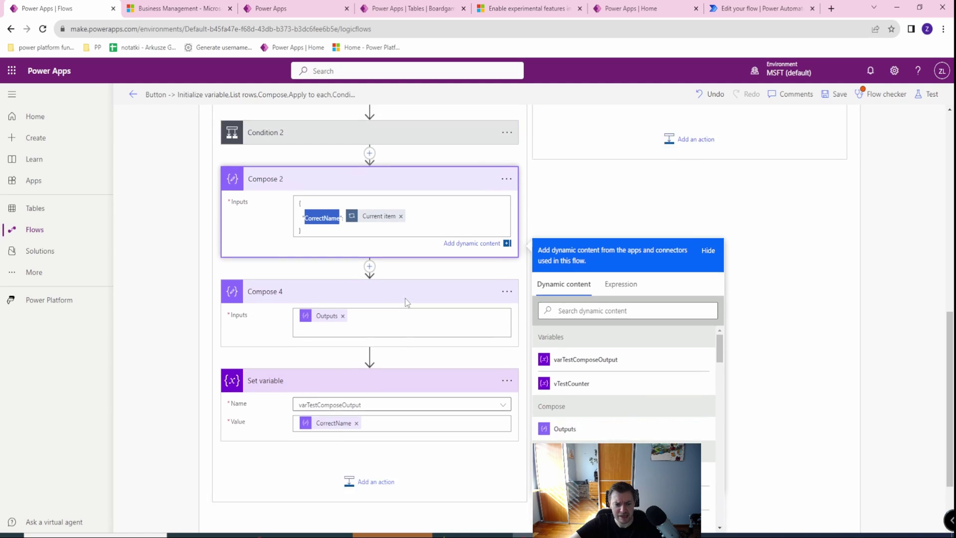
scroll(406, 302, down, 2)
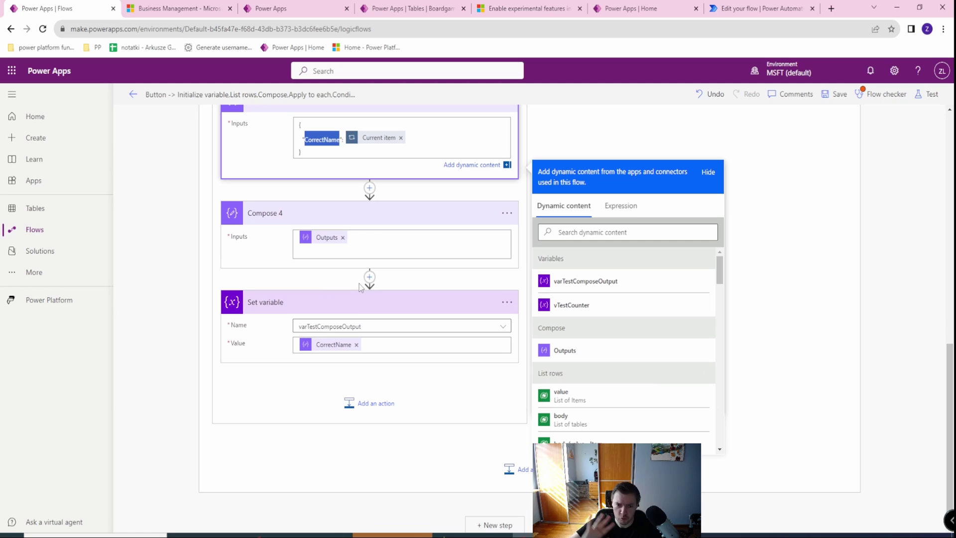
Start an expression for the Set variable Value using the outputs function.
click(293, 386)
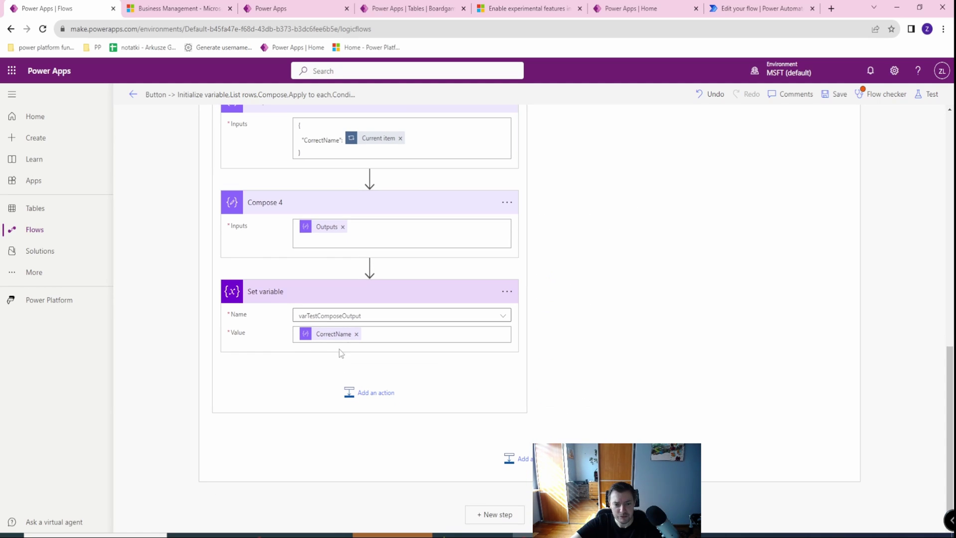
click(443, 338)
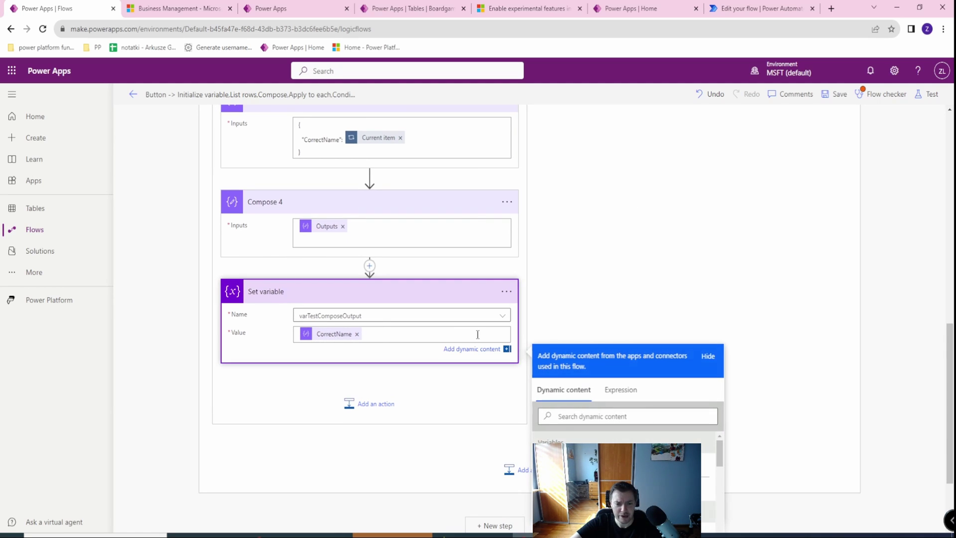
click(618, 397)
text(out)
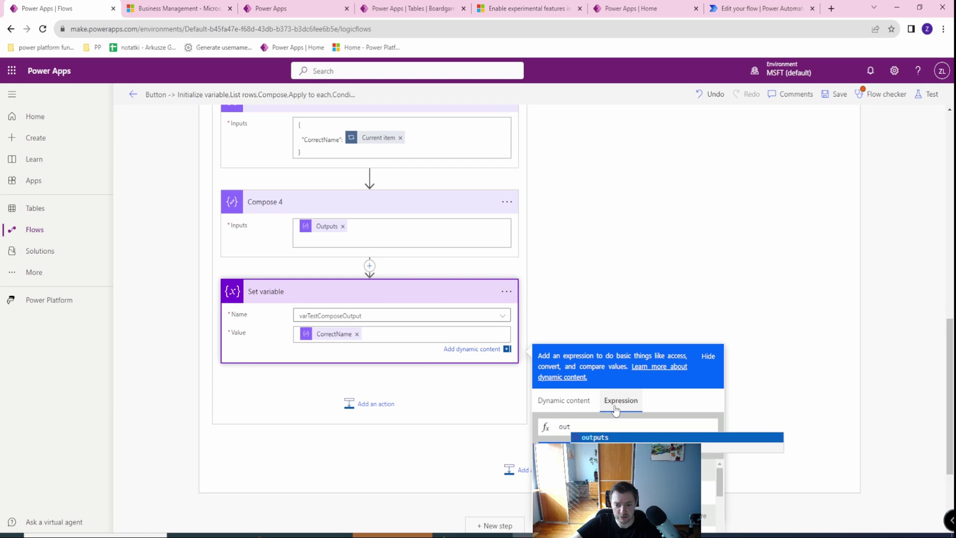
click(608, 437)
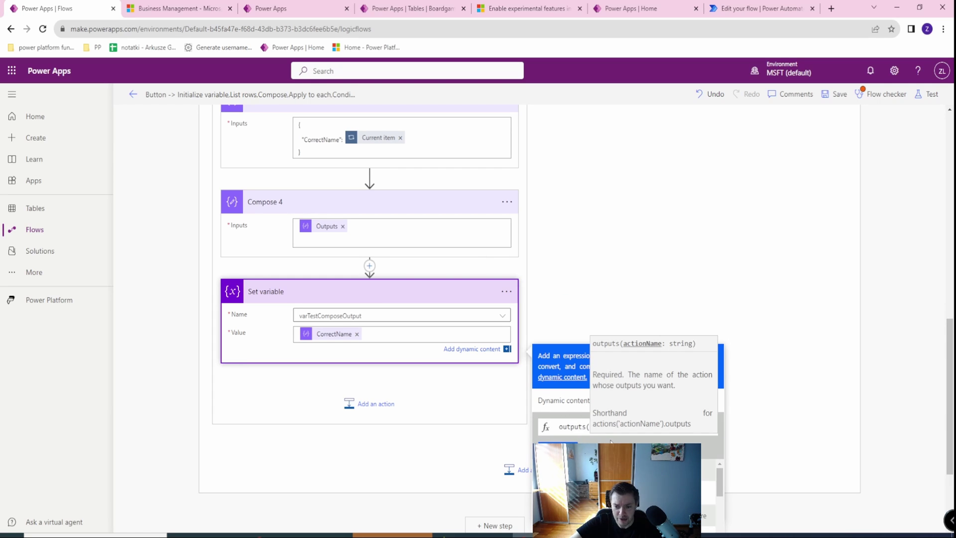
Complete it as outputs('Compose_2')['CorrectName'], deleting the stray question mark.
text('Compose)
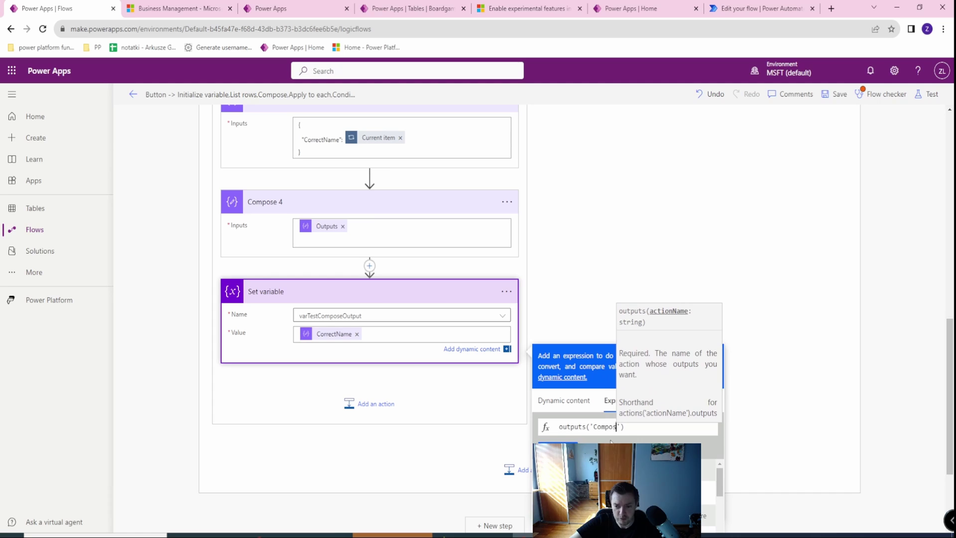
text(_2)
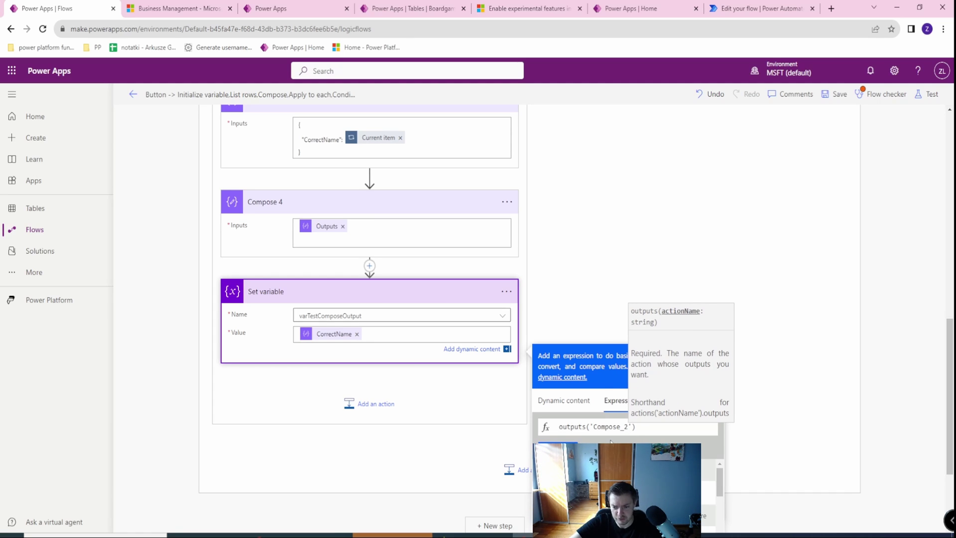
click(645, 426)
text([)
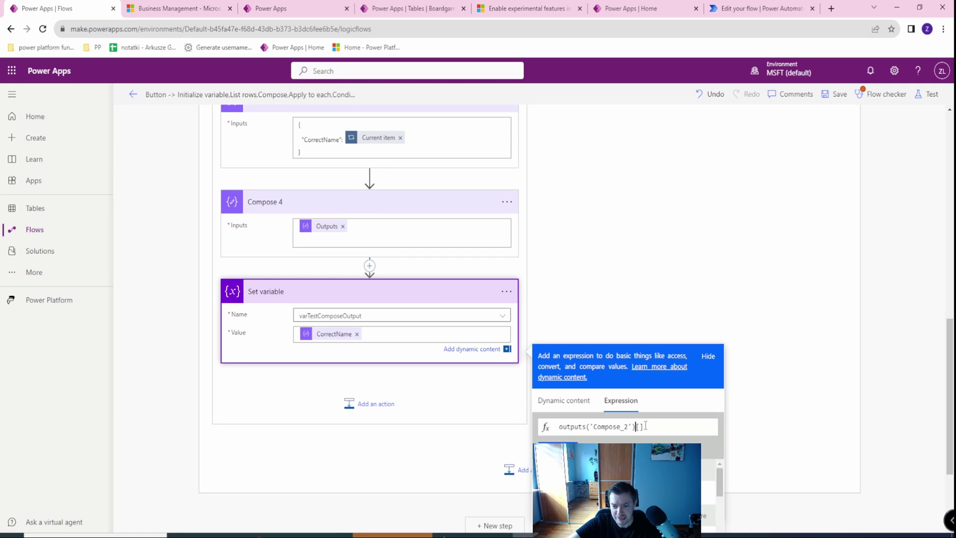
text(?)
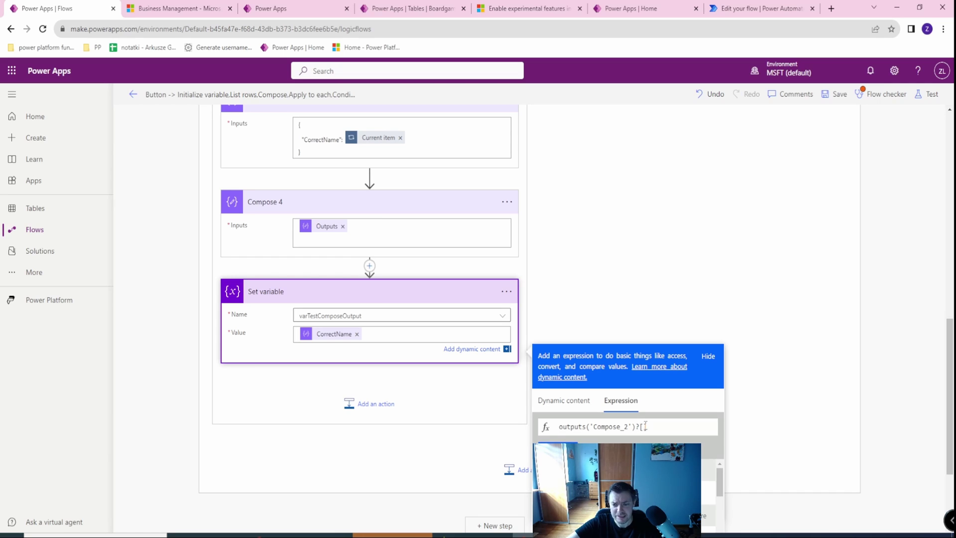
key(BackSpace)
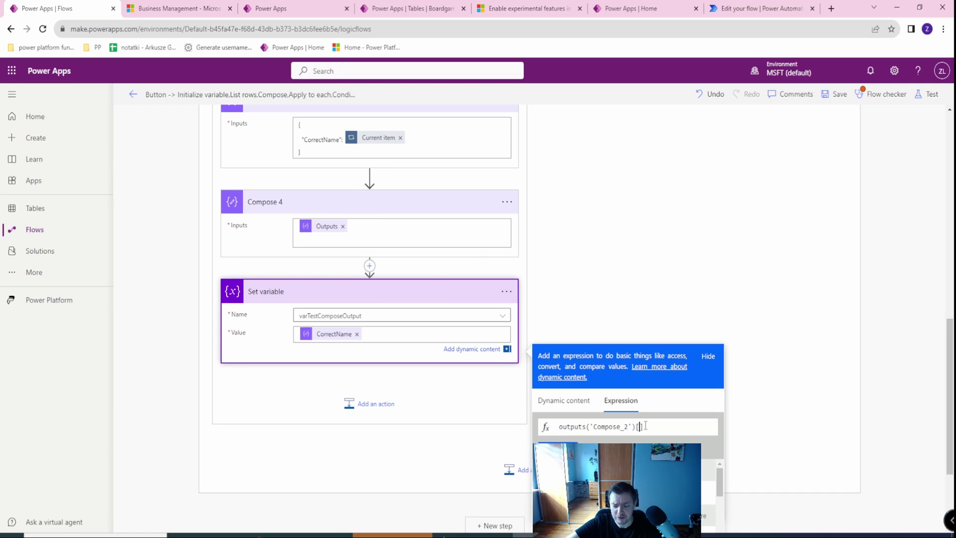
text(')
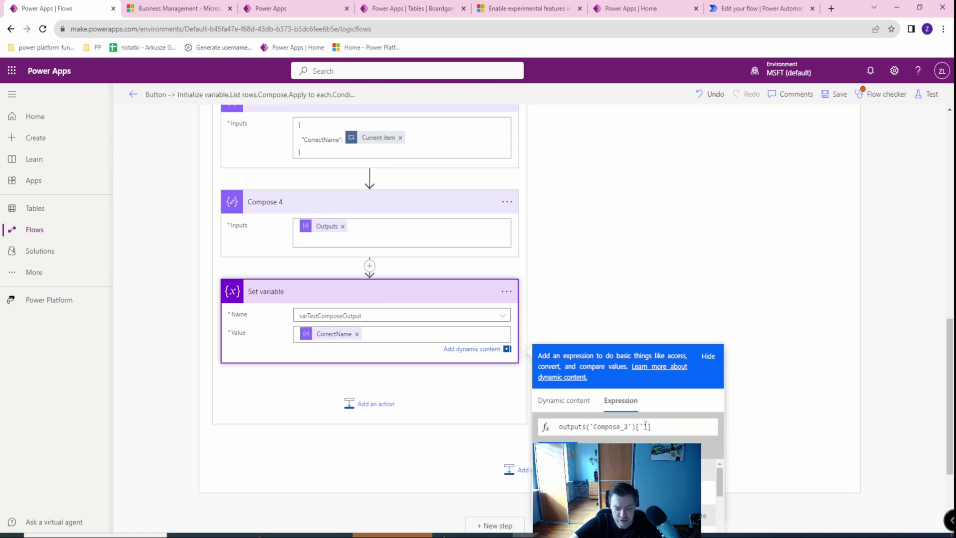
text(Co)
text(rrect)
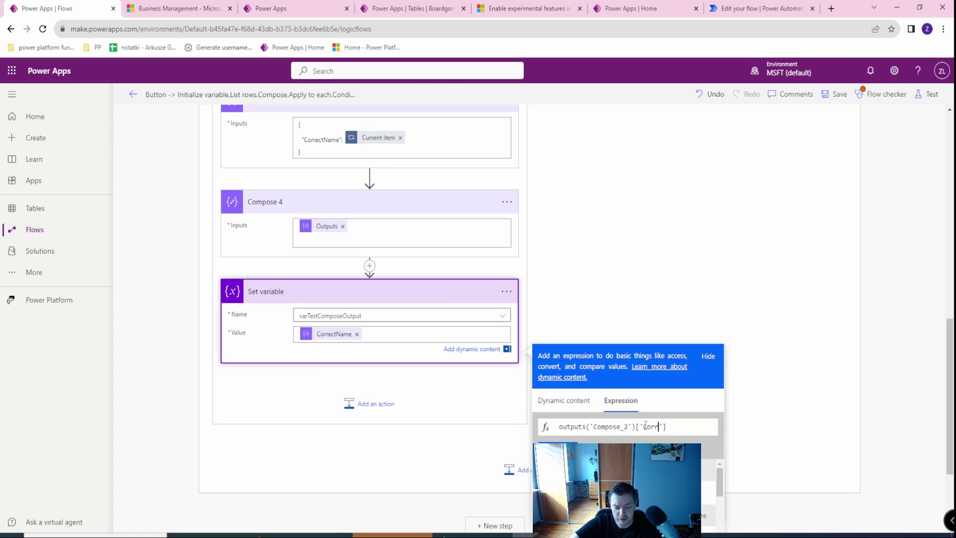
text(Name)
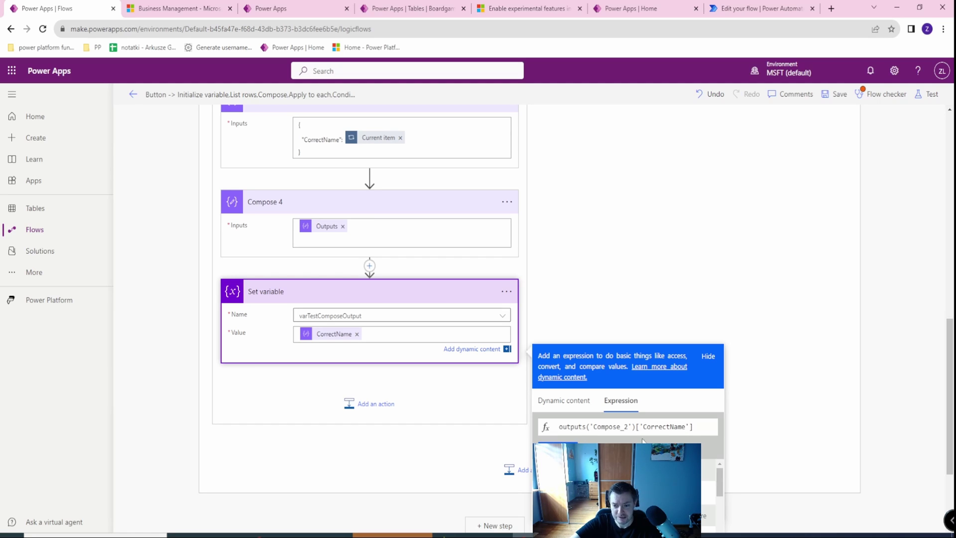
Insert the outputs('Compose_2')['CorrectName'] expression into the Set variable Value field.
key(Return)
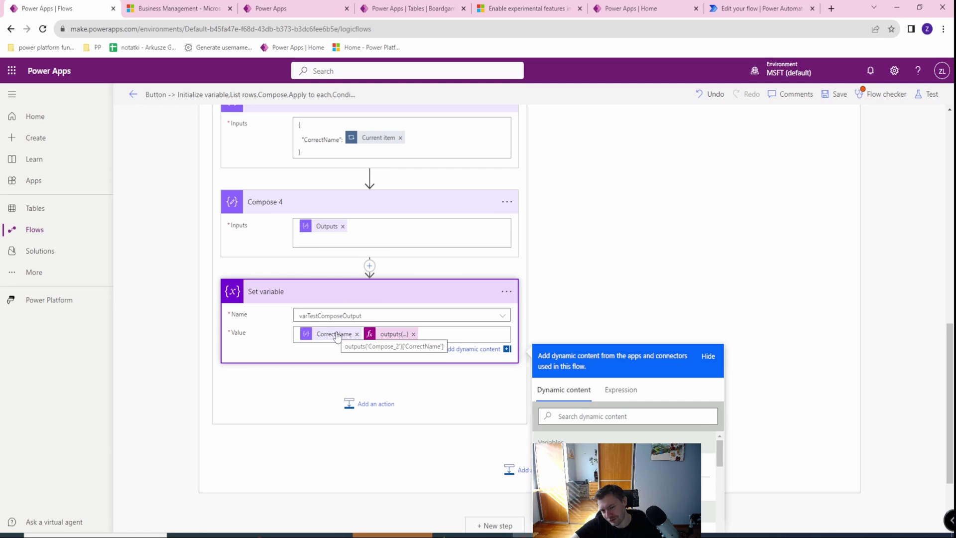
scroll(511, 237, up, 2)
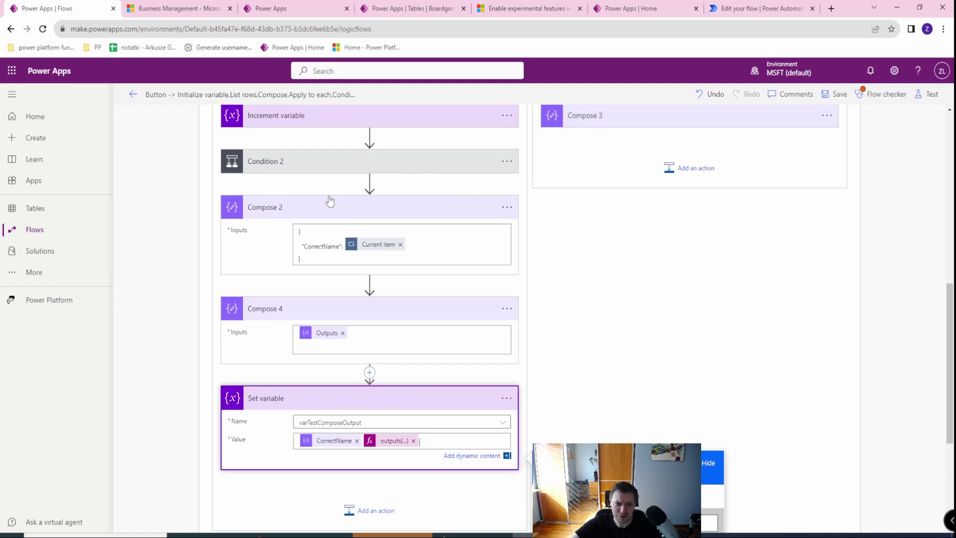
Add a new blank comment to the Compose 2 step from its options menu.
click(506, 208)
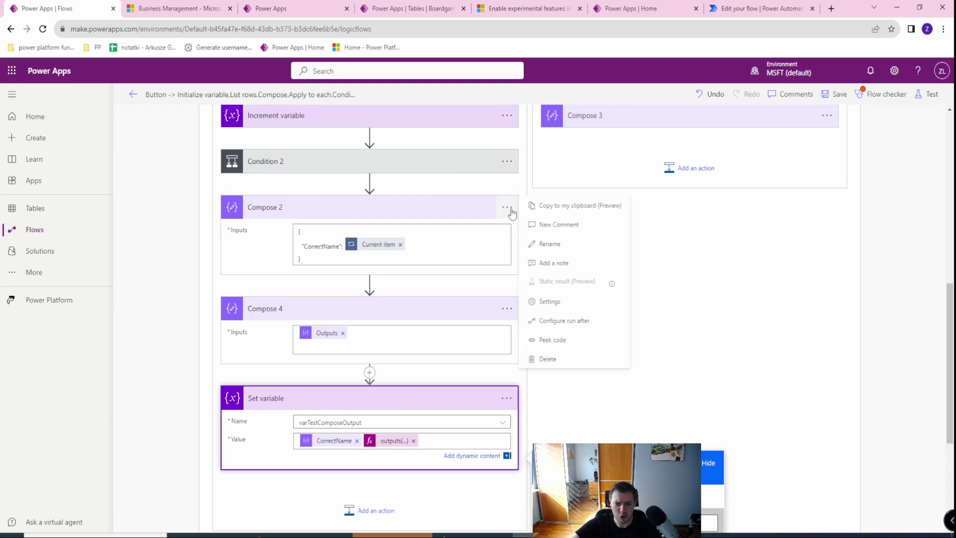
click(563, 224)
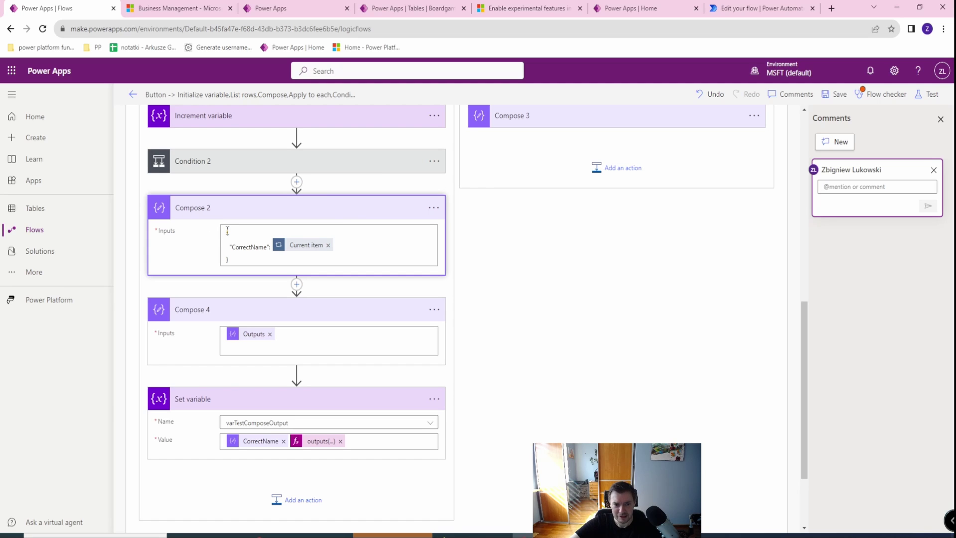
drag(227, 231, 369, 251)
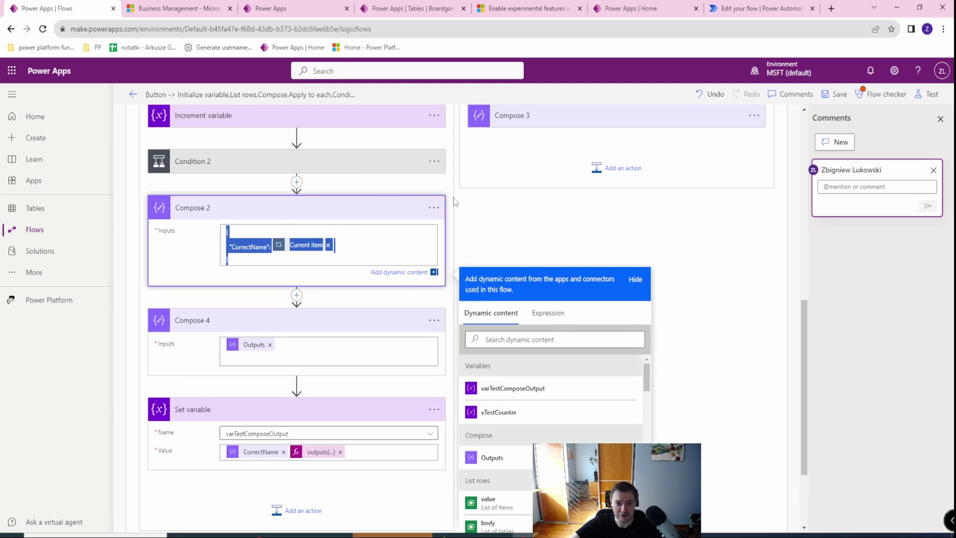
click(393, 273)
scroll(398, 276, up, 5)
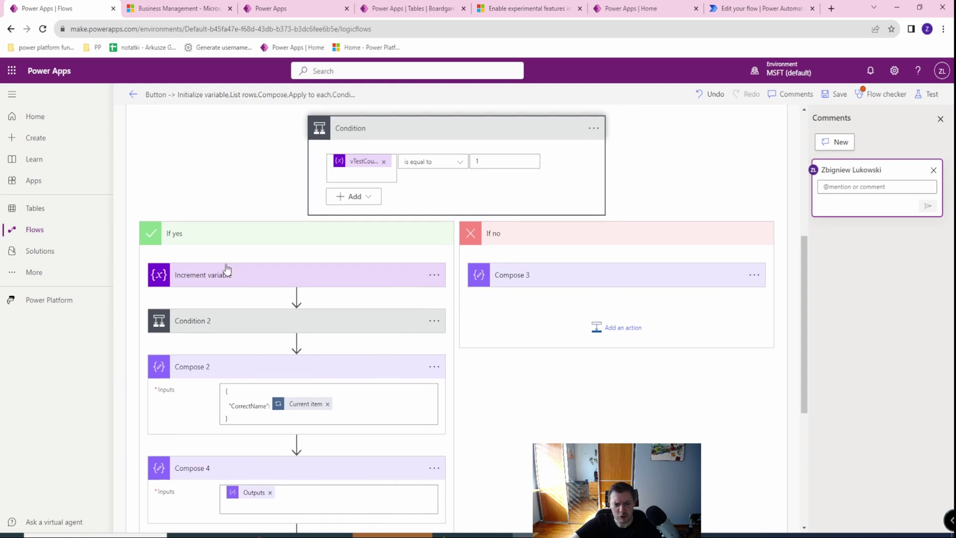
scroll(269, 277, down, 4)
scroll(309, 282, down, 1)
scroll(435, 338, up, 7)
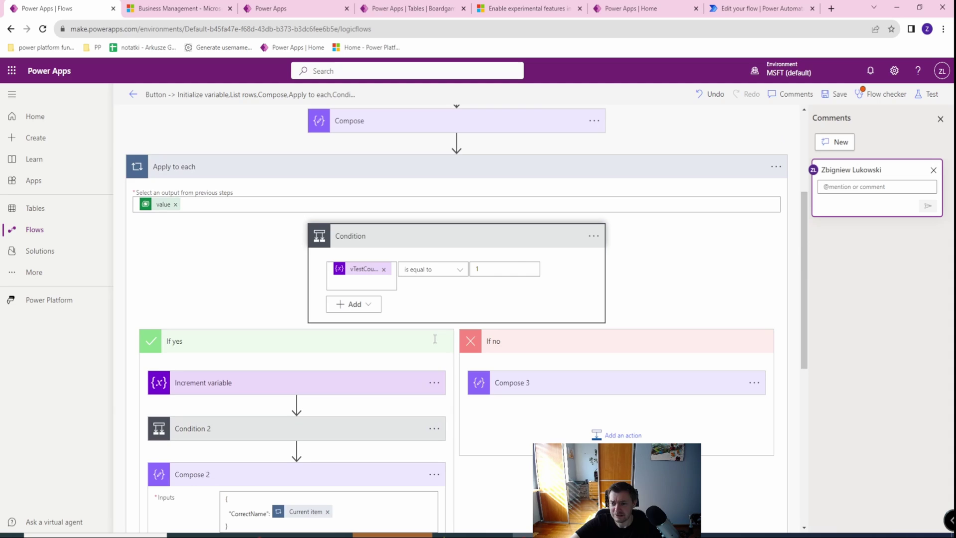
scroll(435, 339, down, 4)
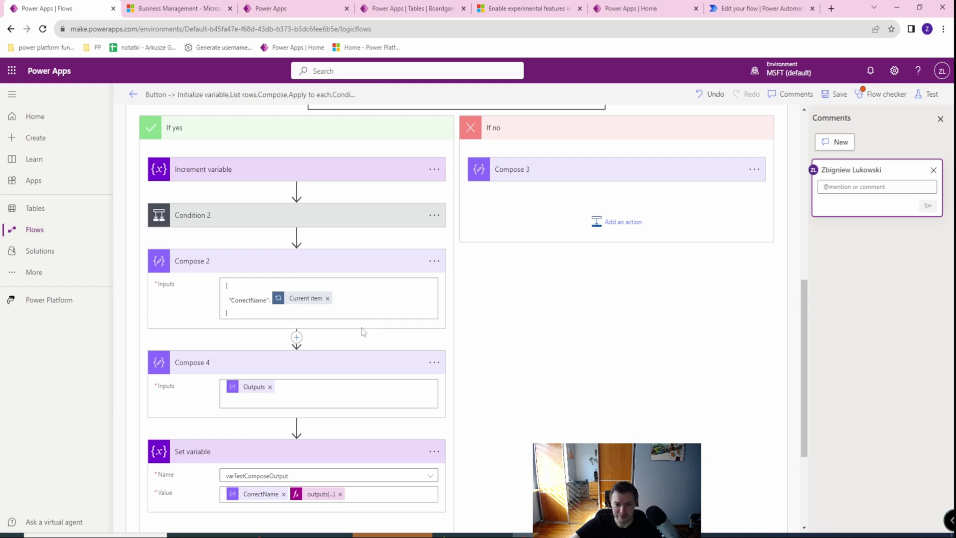
scroll(526, 324, up, 8)
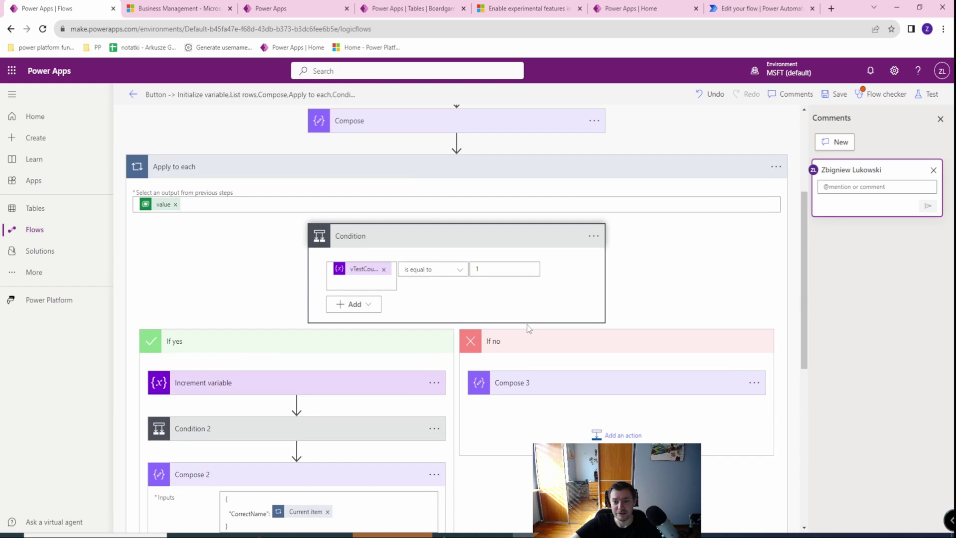